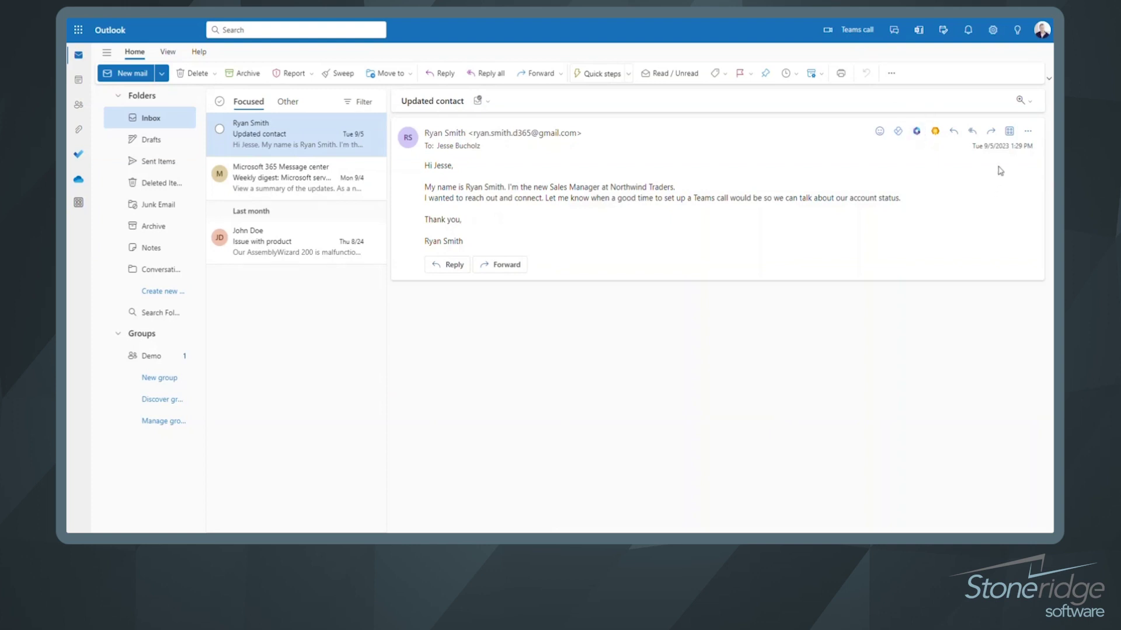
Open the Sales Copilot side pane for the Updated contact email, dismissing the Apps list first.
click(1009, 132)
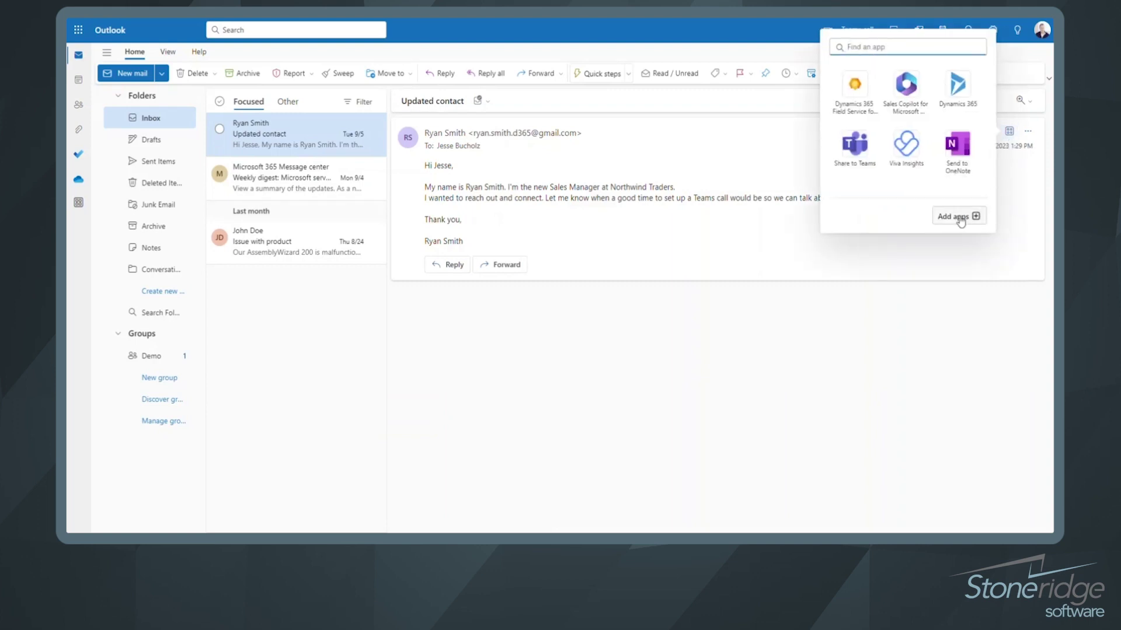
click(934, 261)
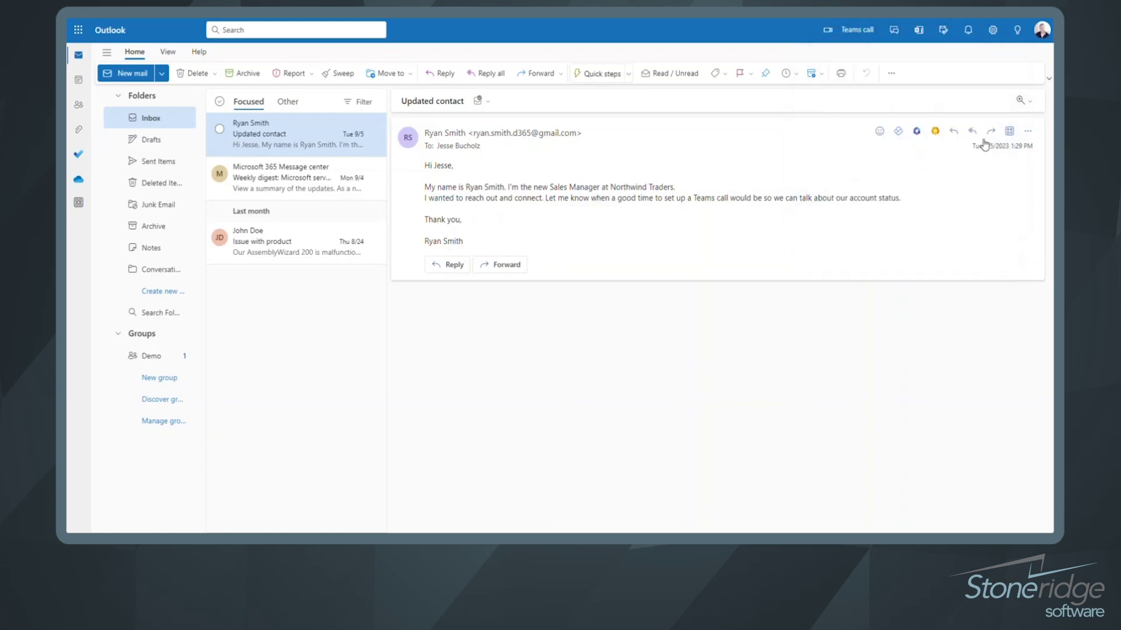
click(917, 132)
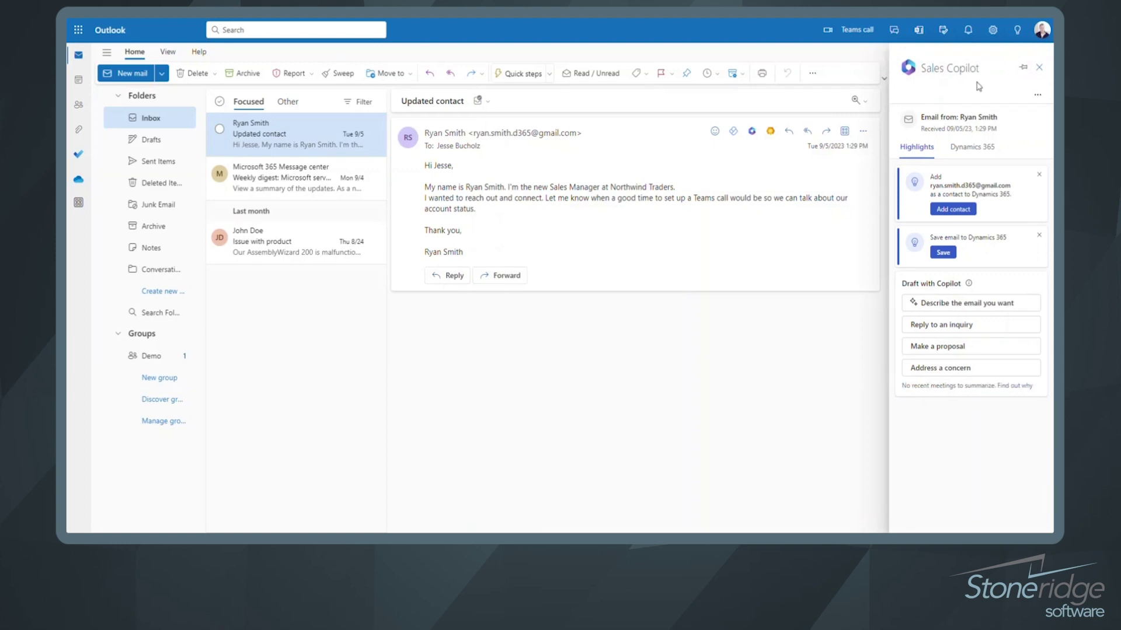
Pin Sales Copilot so it stays open when switching to the Message center email and back.
click(1023, 71)
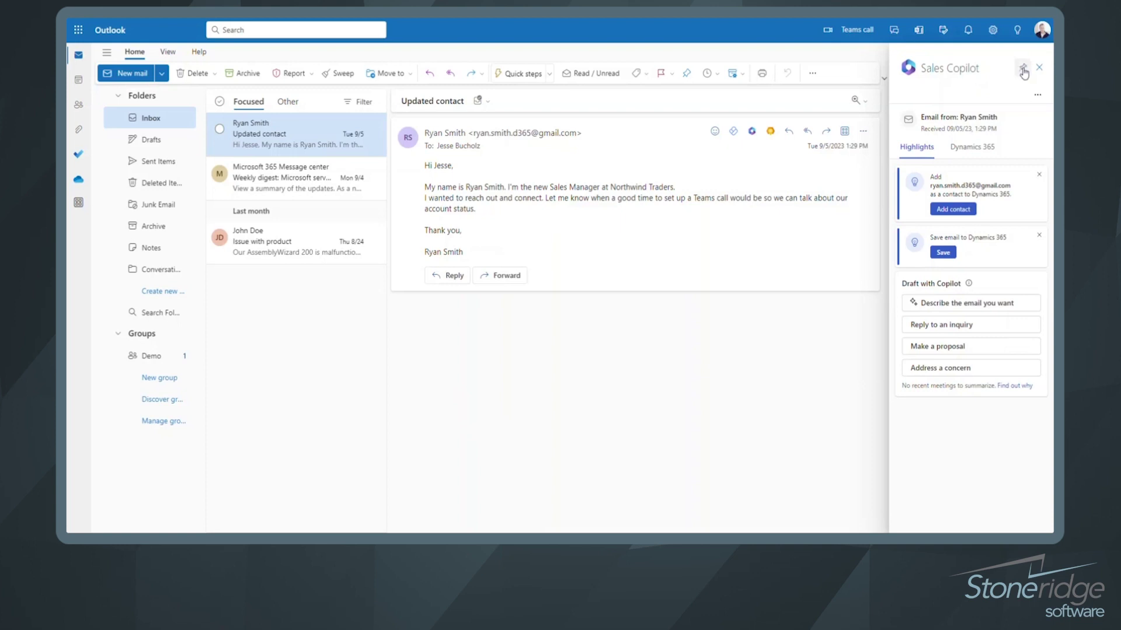
click(310, 188)
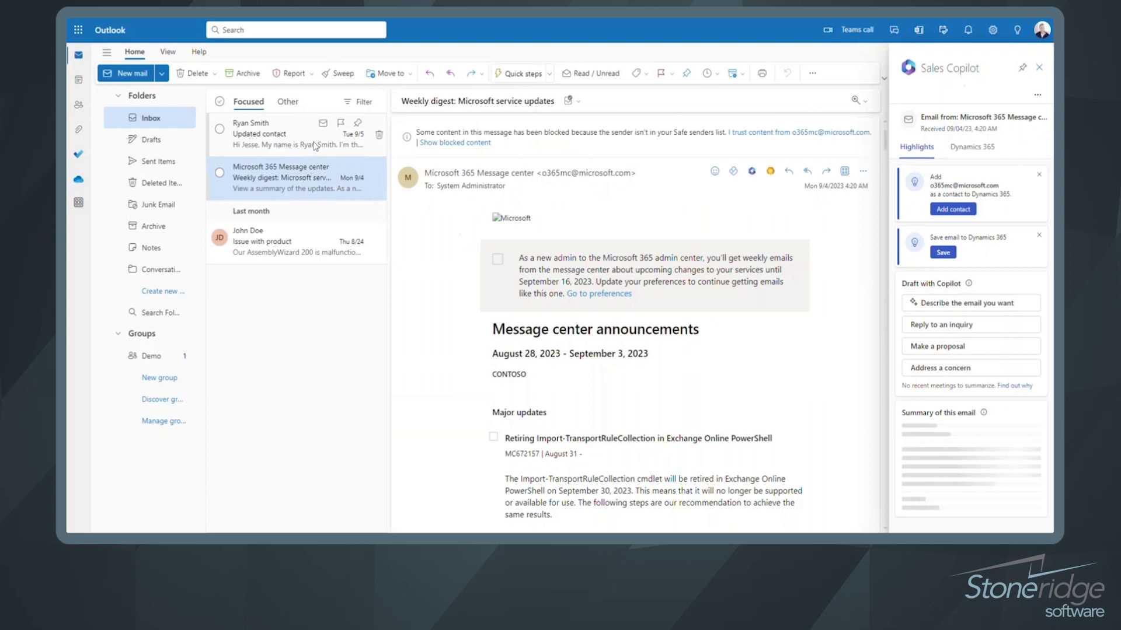
click(314, 145)
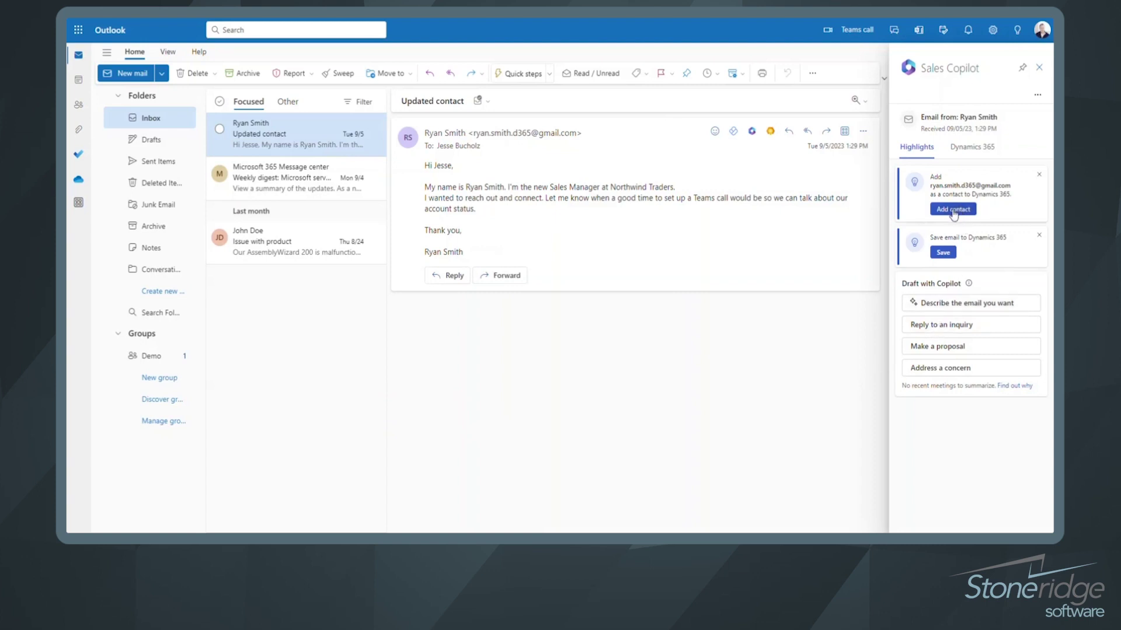
Save the sender as a new Dynamics 365 contact from the pre-filled Add contact form.
click(956, 210)
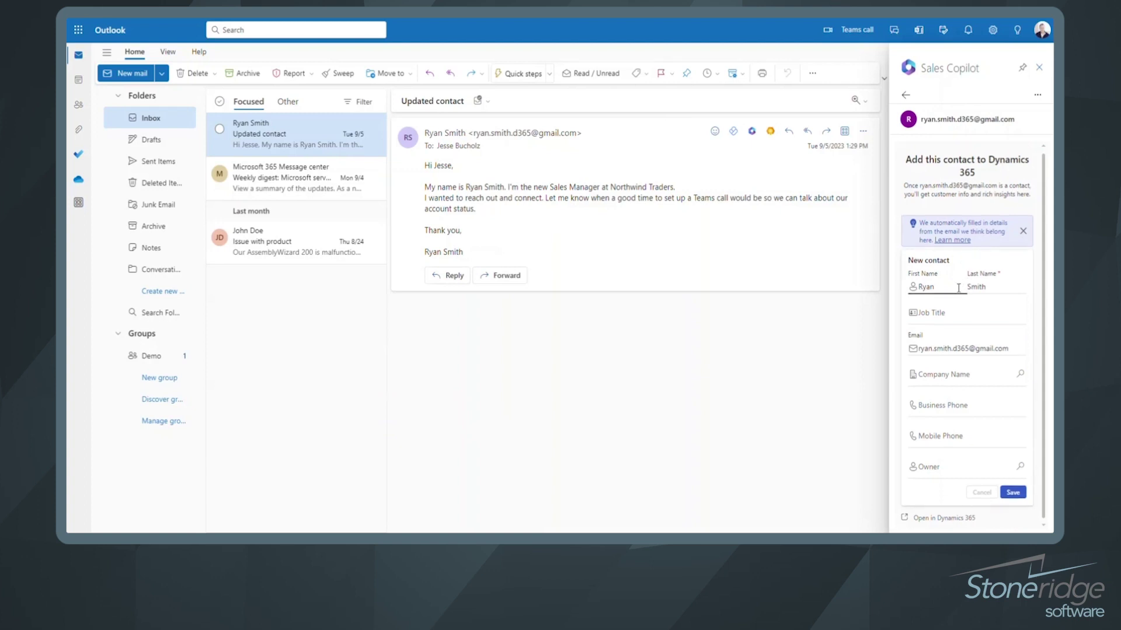
click(1013, 494)
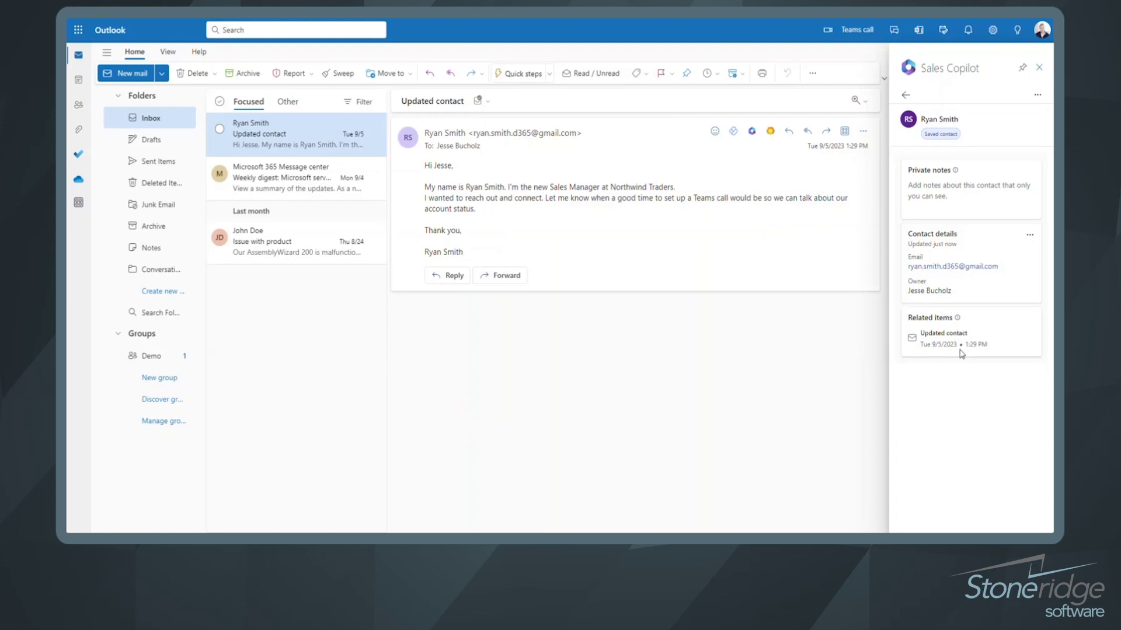
Check the Dynamics 365 tab, which lists the sender under contacts saved in Dynamics 365 (1).
click(905, 94)
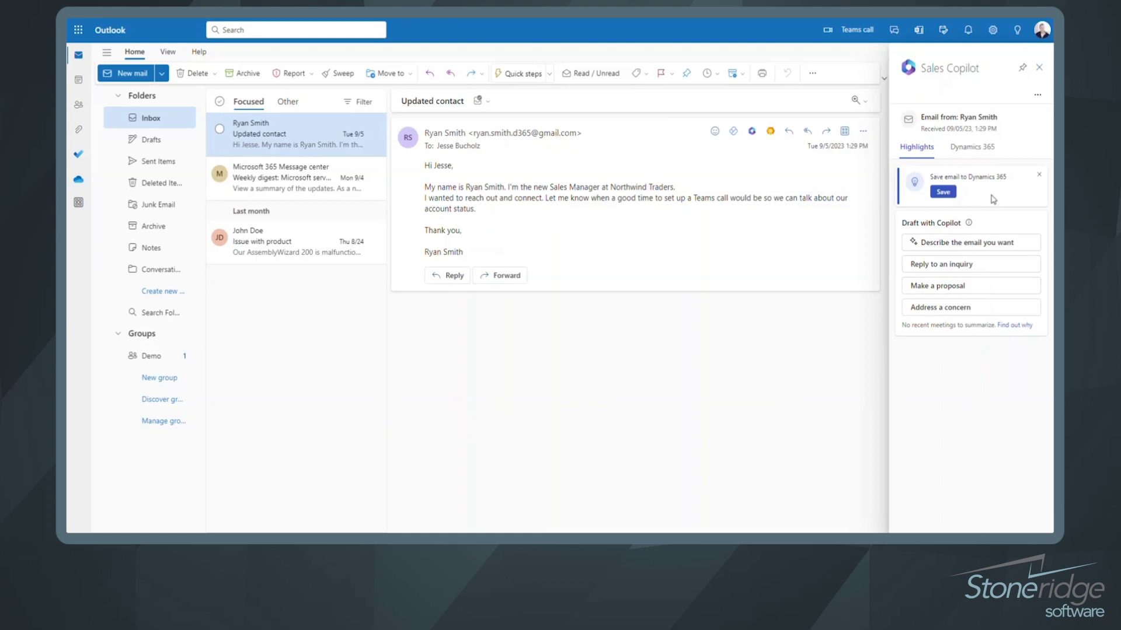
click(975, 149)
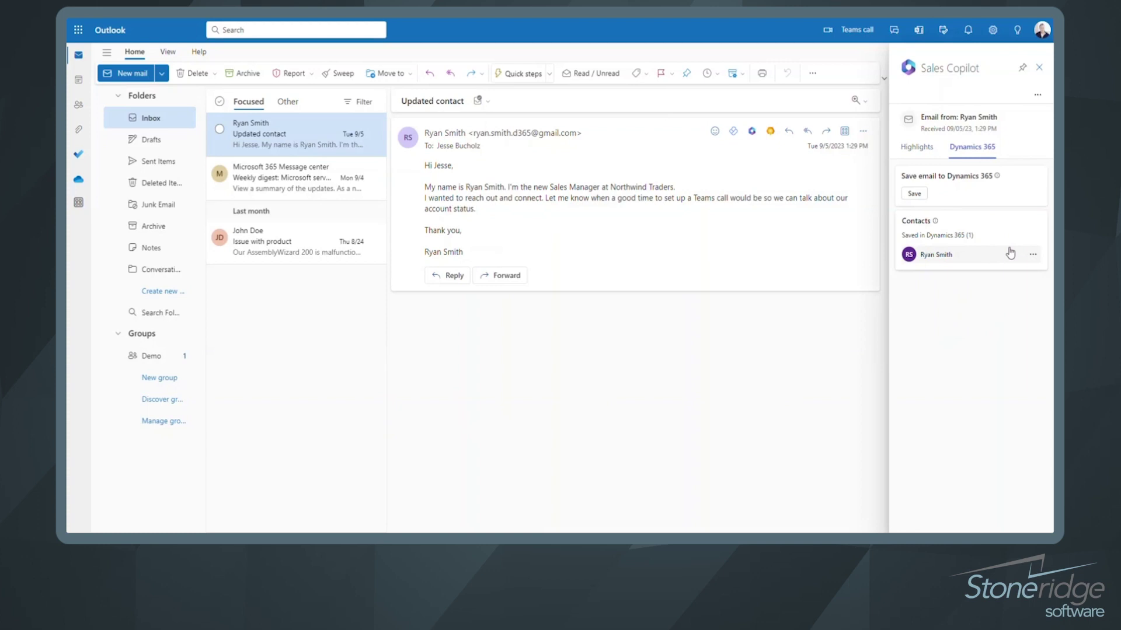
click(1032, 254)
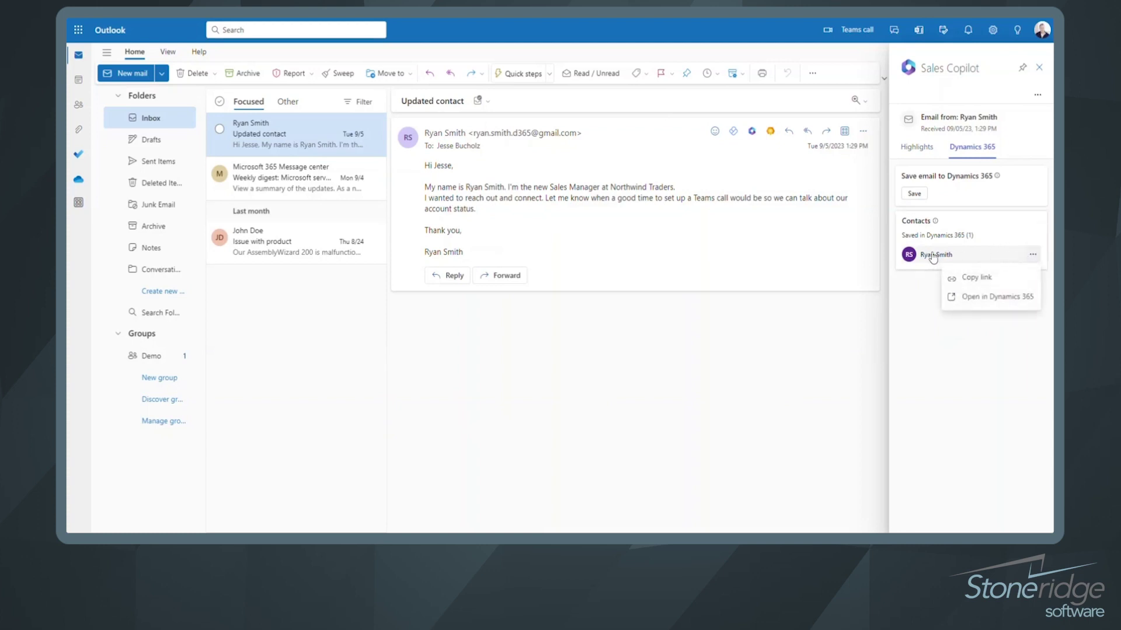
click(924, 285)
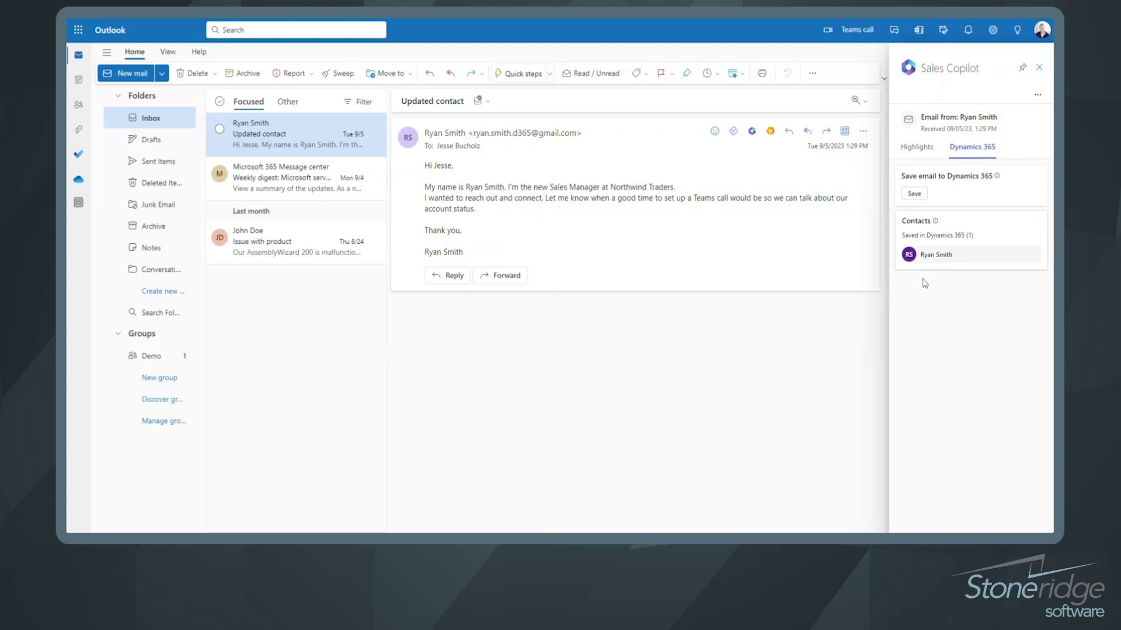
Track the email in Dynamics 365 against the Northwind Traders account, found by searching 'northwind traders'.
click(915, 193)
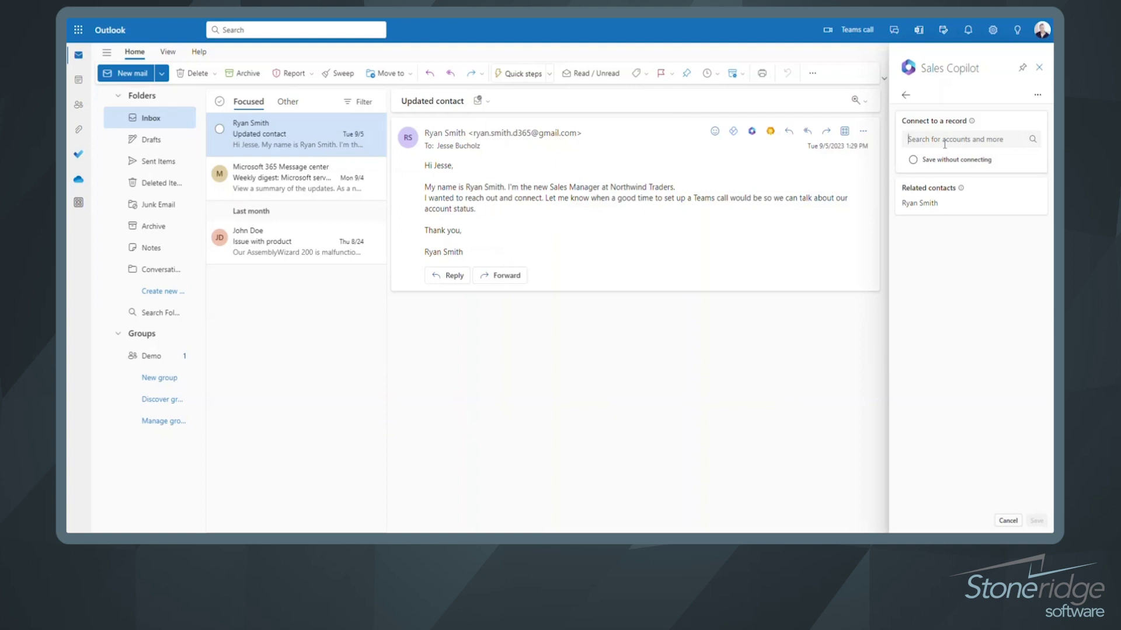
text(northwind traders)
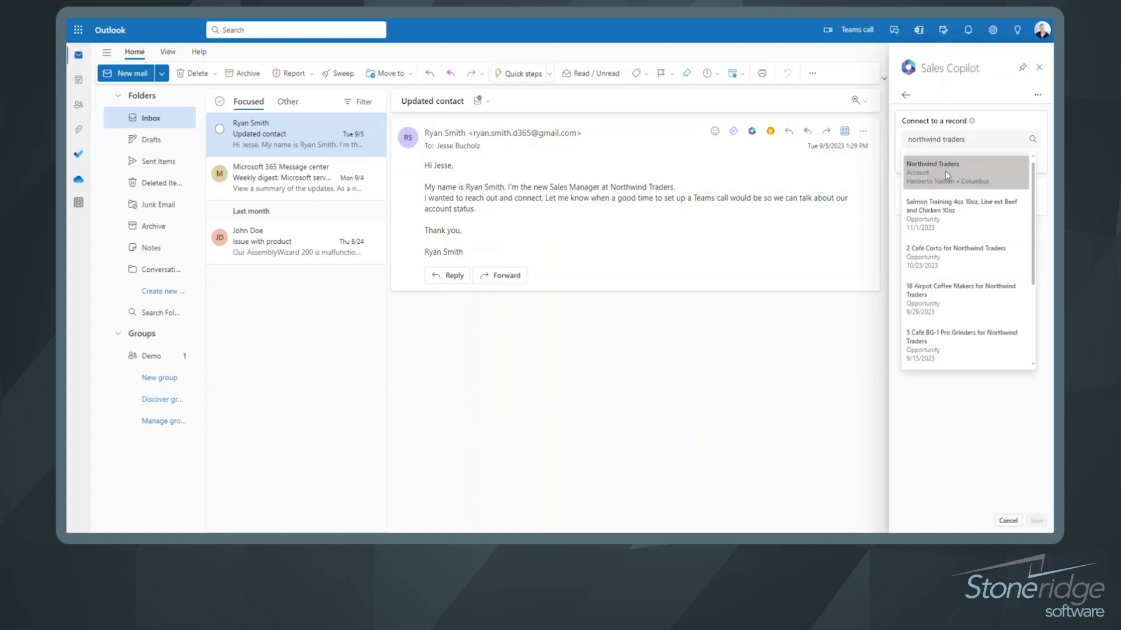
click(944, 171)
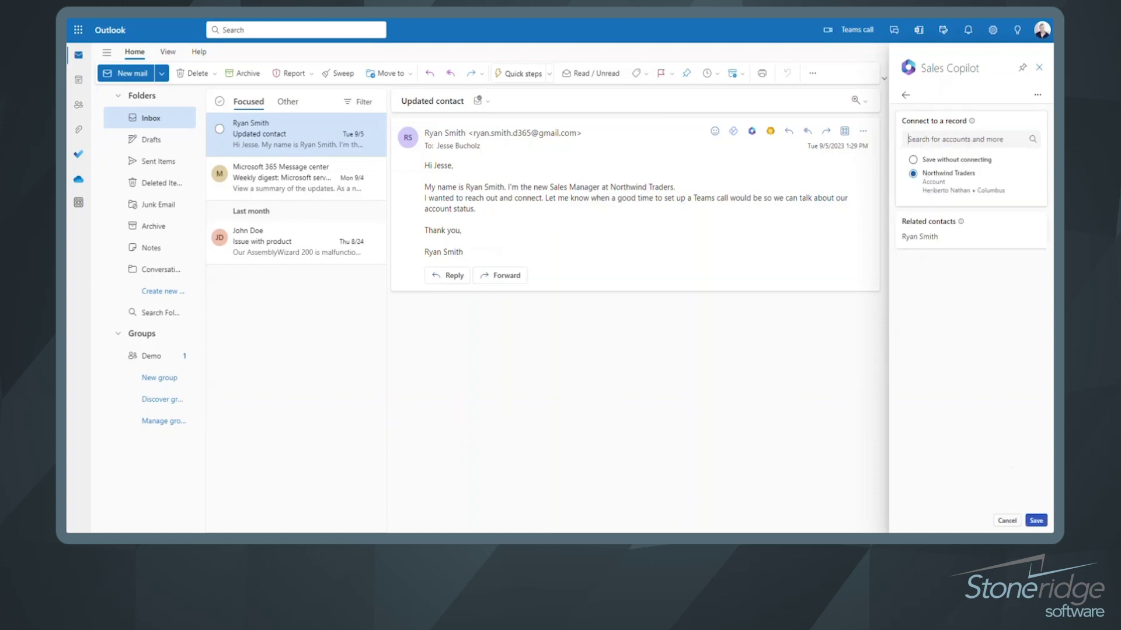
click(1035, 521)
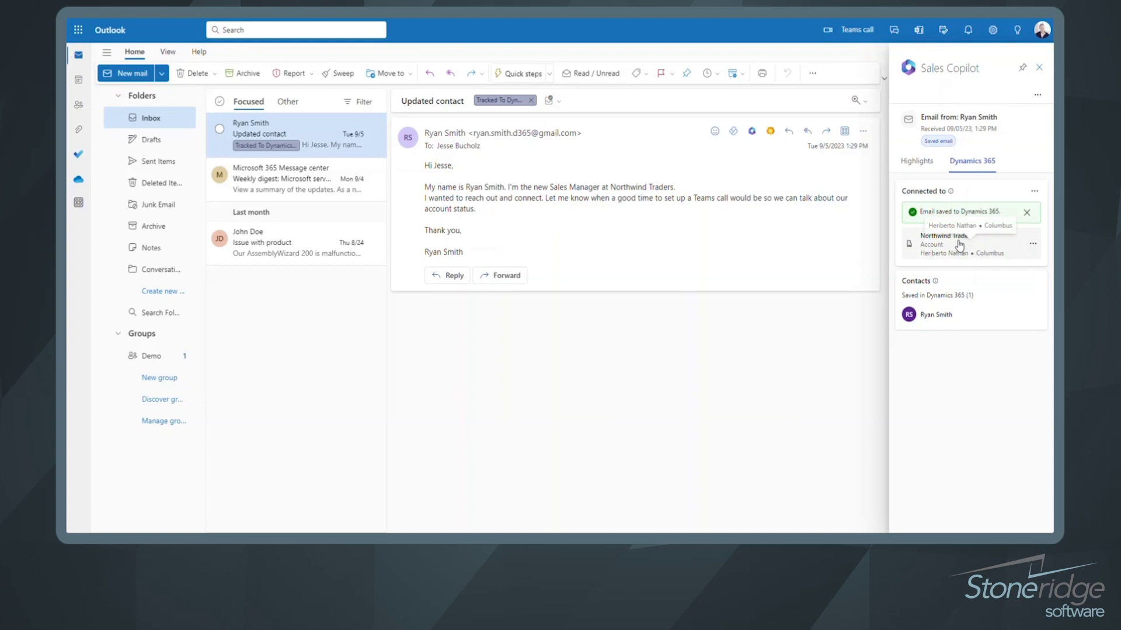
Generate a Copilot reply to the inquiry that offers a Teams call about account status.
click(916, 165)
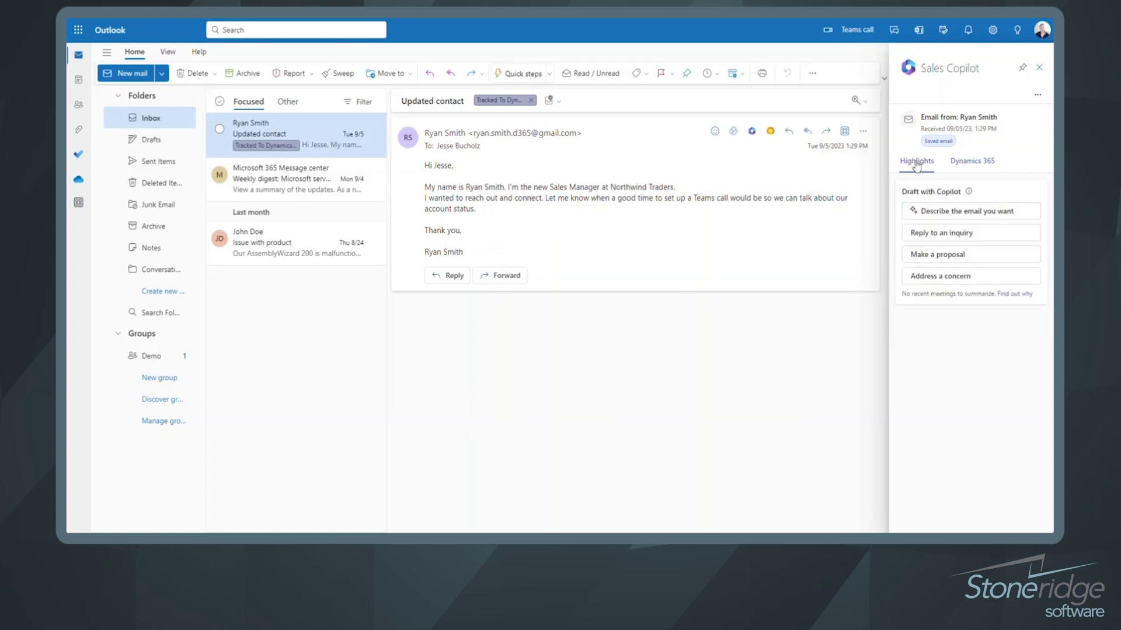
click(931, 237)
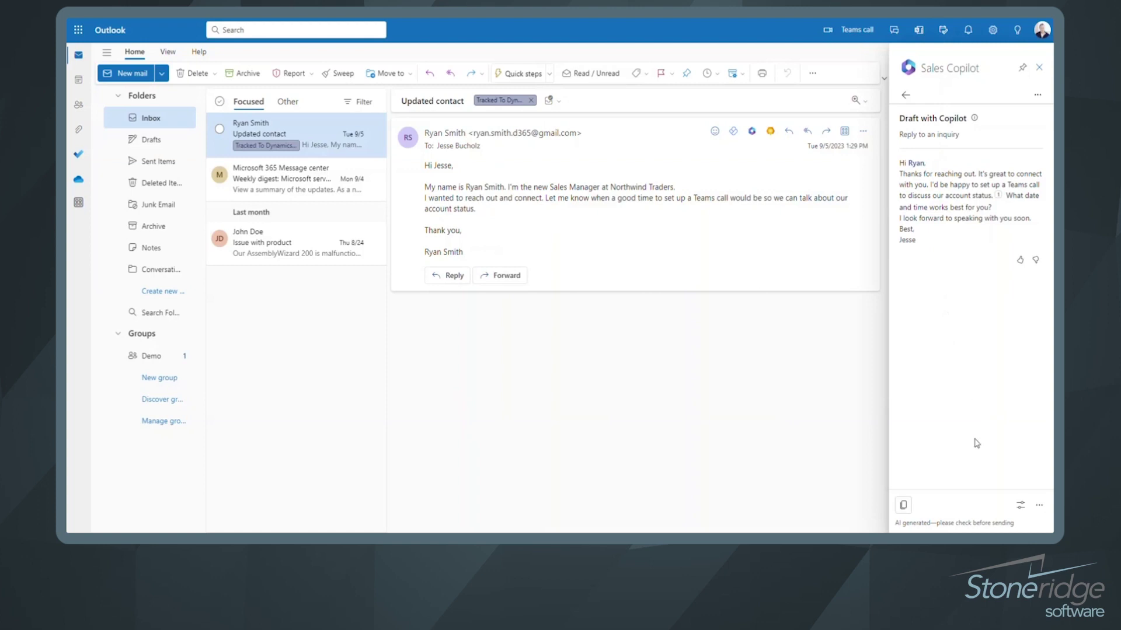
Regenerate the reply with Friendly tone and the suggested Tue 9/12 8:00 AM meeting time.
click(1020, 507)
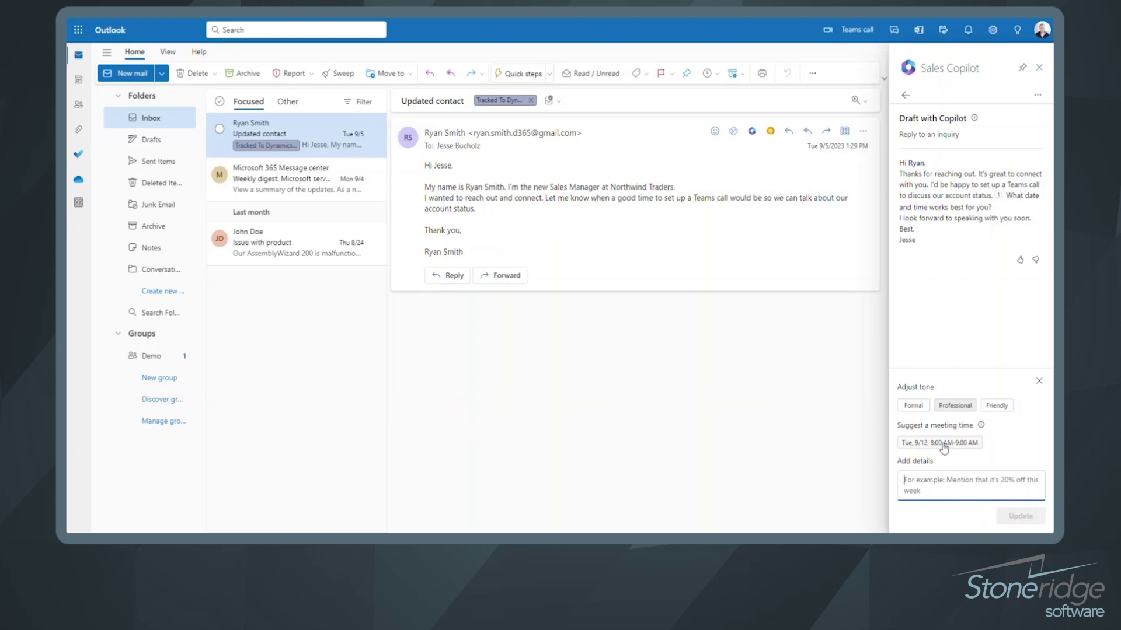
click(999, 407)
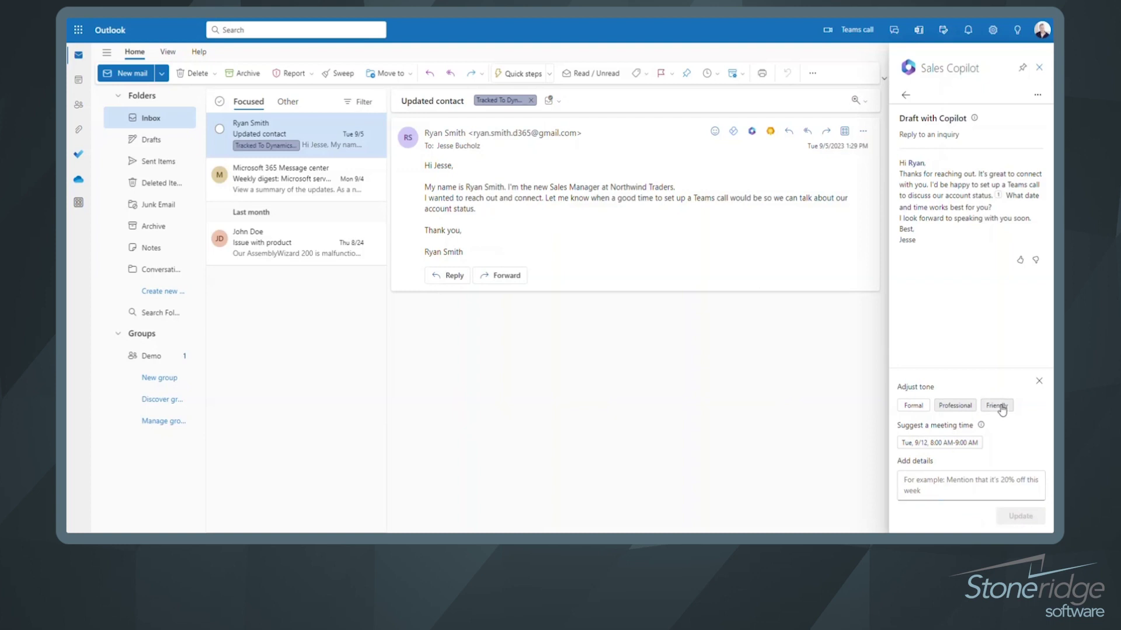
click(931, 444)
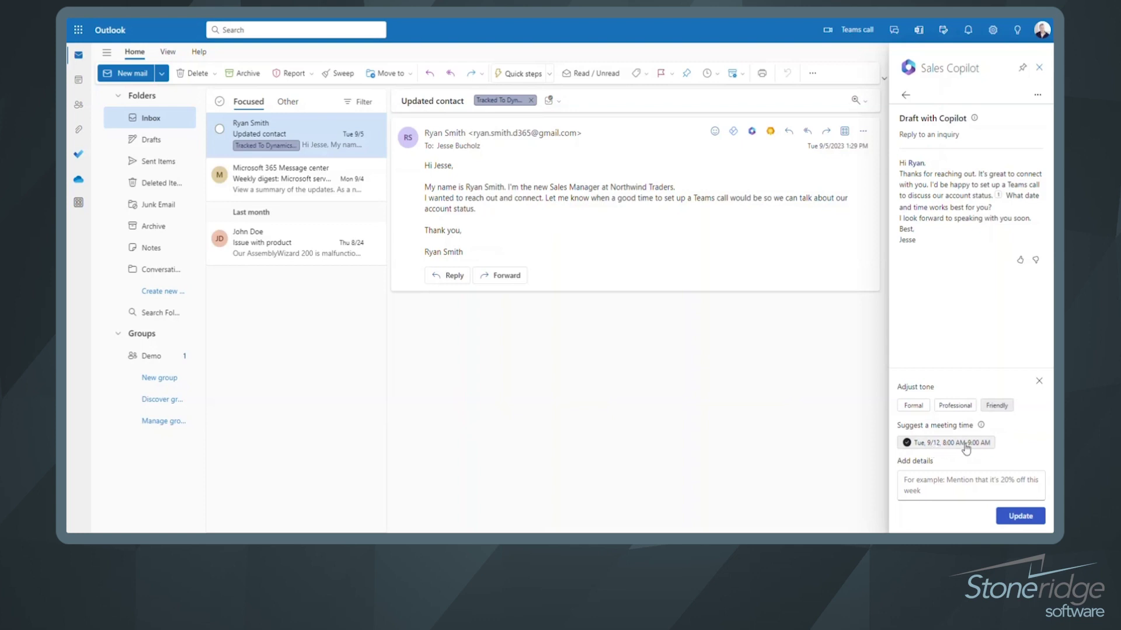
click(1021, 516)
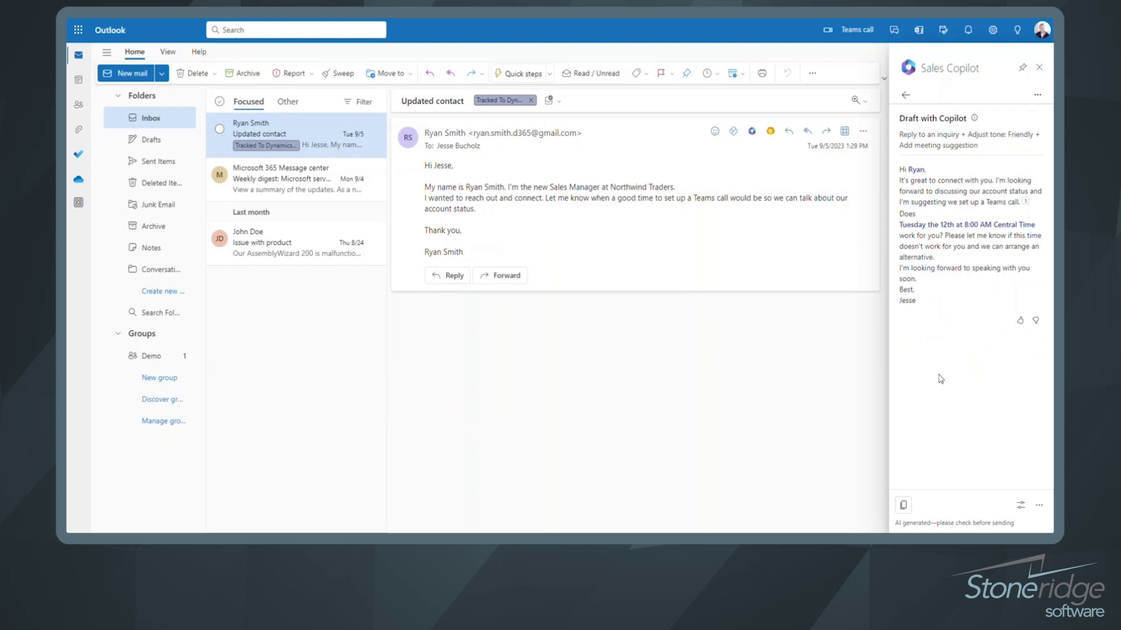
Copy the drafted reply text and go back to the email's Highlights view.
click(904, 506)
click(906, 96)
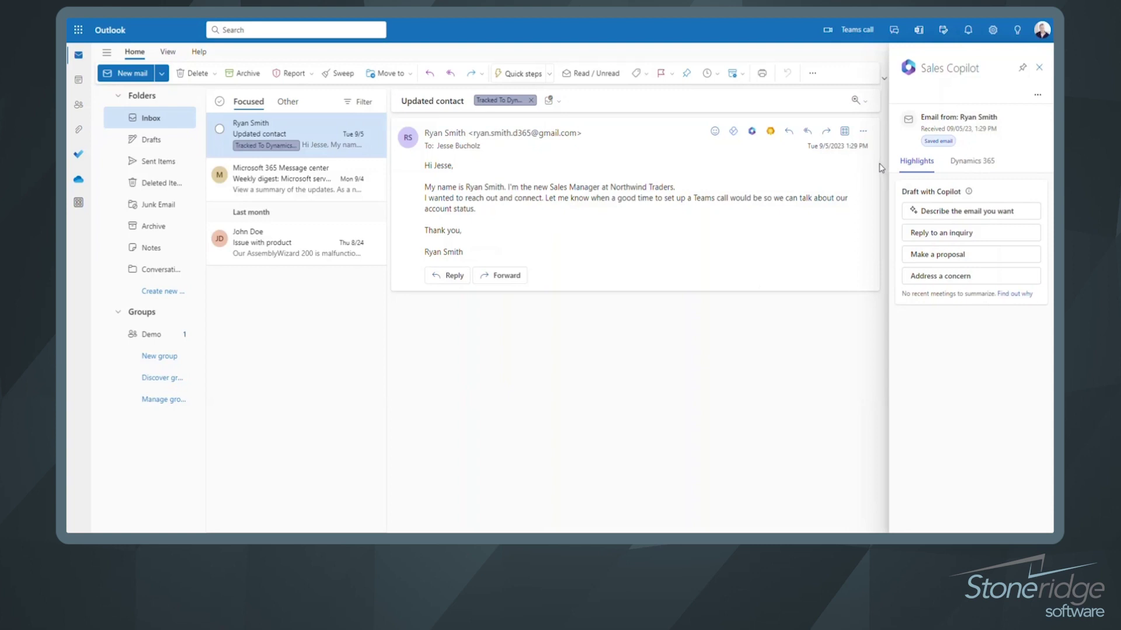
Reconnect the email to the 18 Airpot Coffee Makers for Northwind Traders opportunity, found by searching 'northwind'.
click(984, 164)
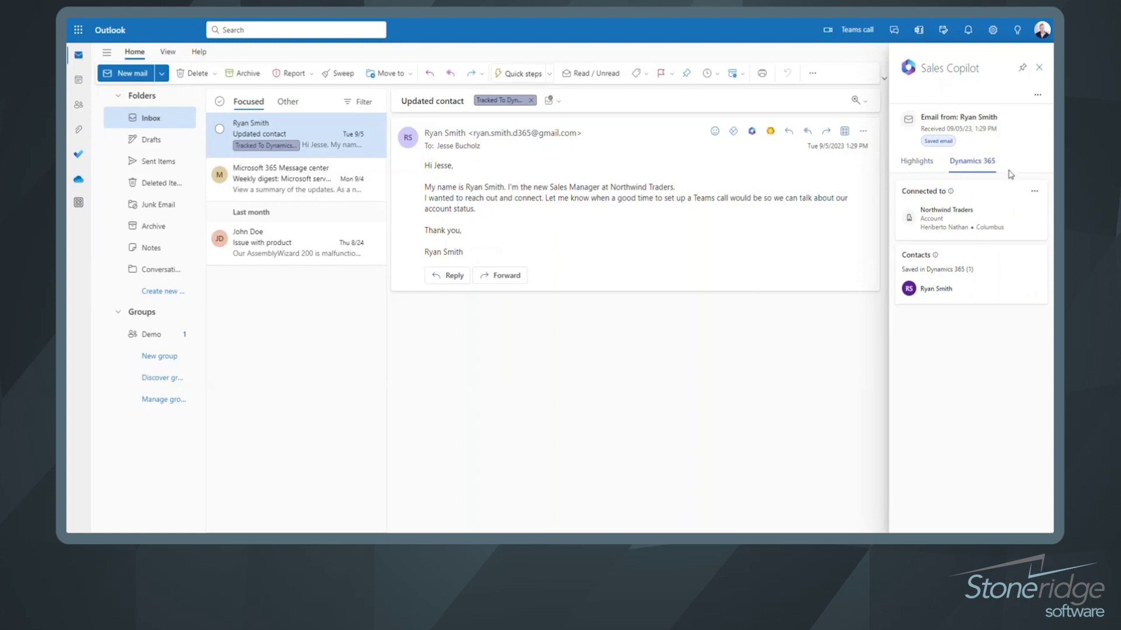
click(1033, 193)
click(992, 217)
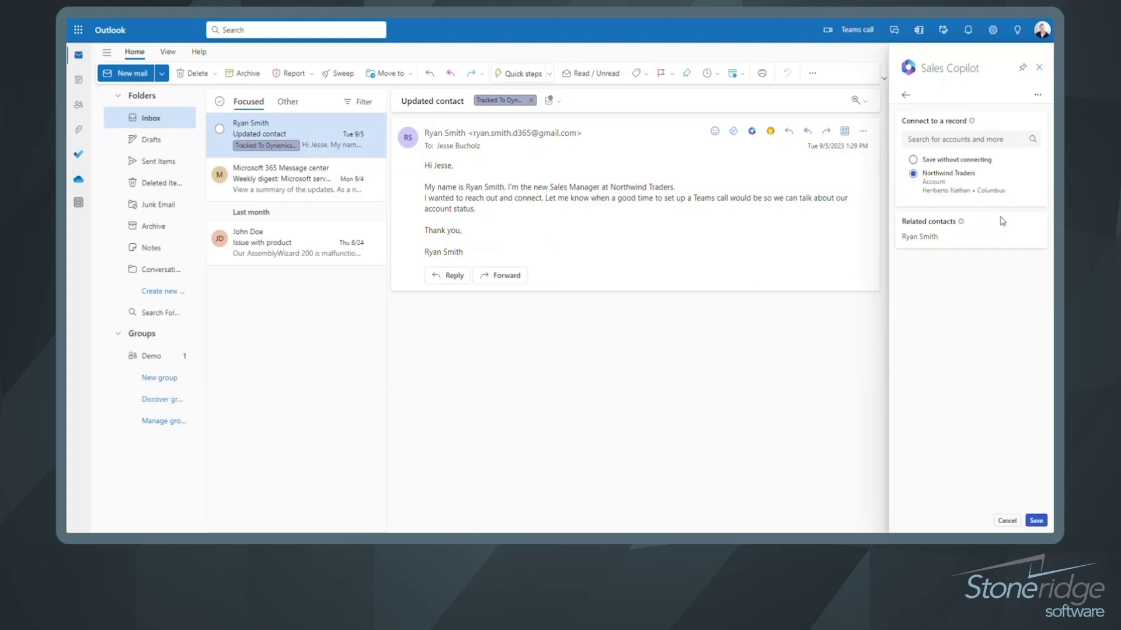
text(northwind)
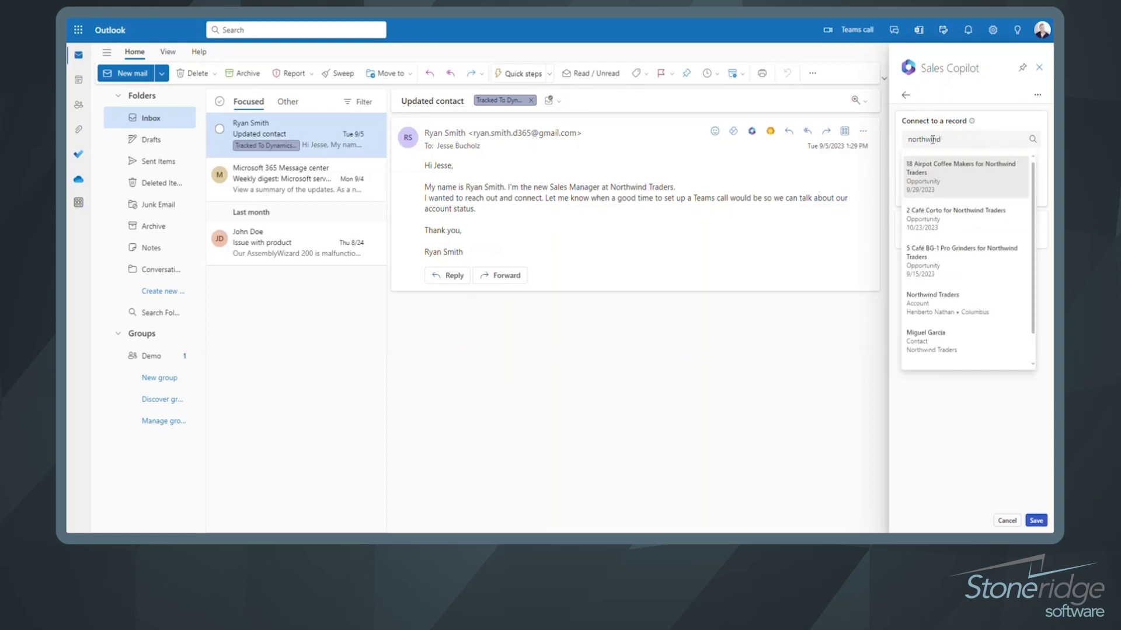
click(966, 171)
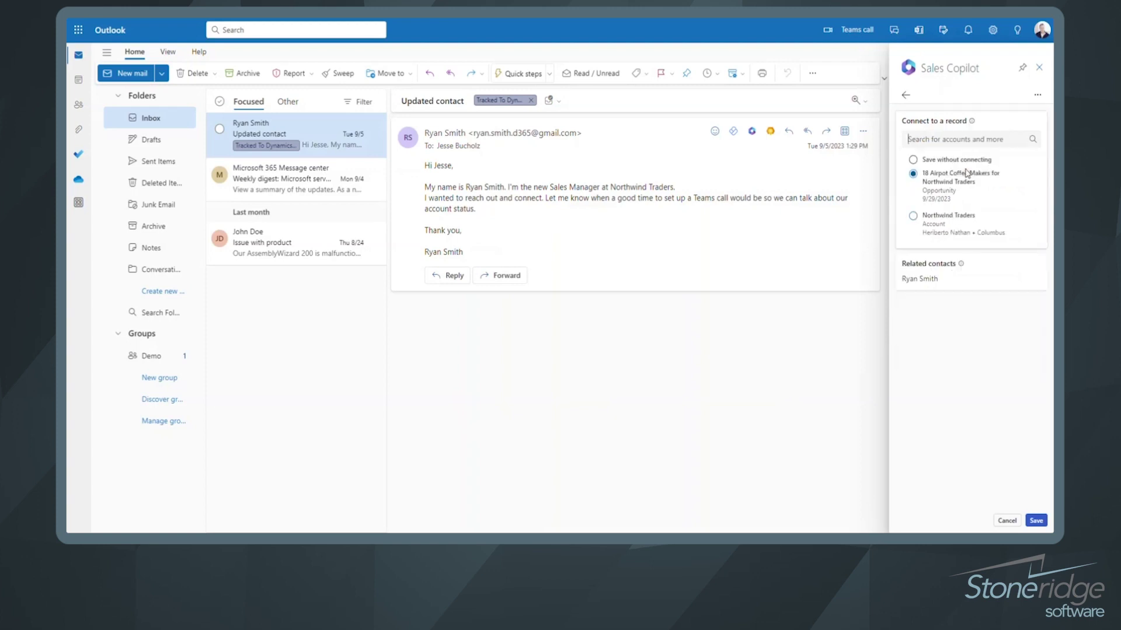
click(1034, 522)
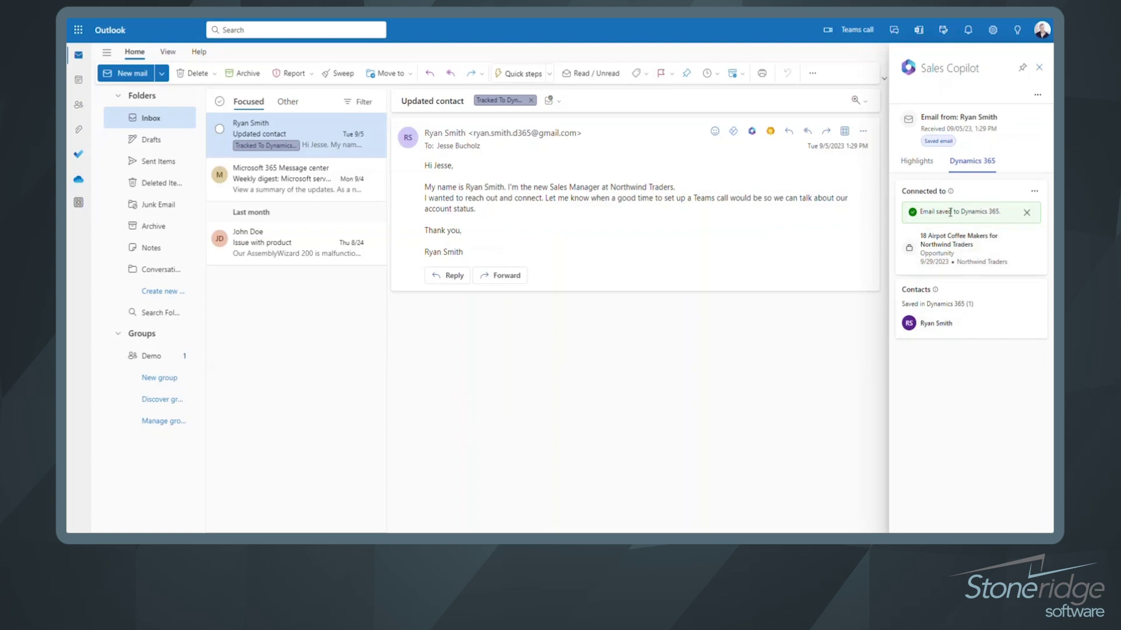
click(918, 163)
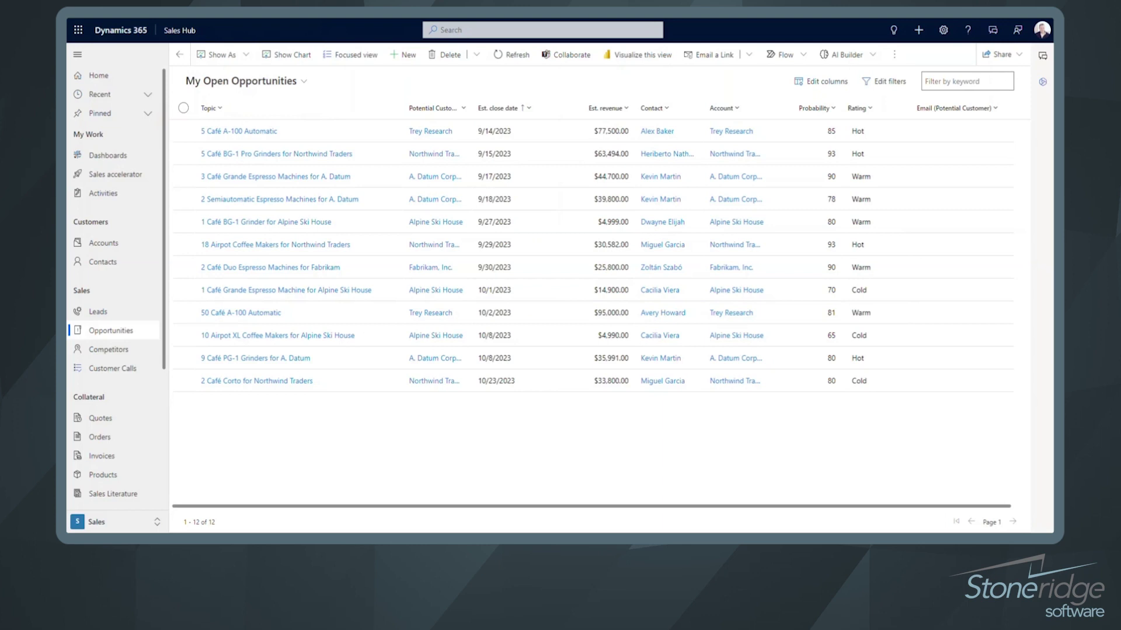
Open the 18 Airpot Coffee Makers for Northwind Traders record from My Open Opportunities.
click(249, 250)
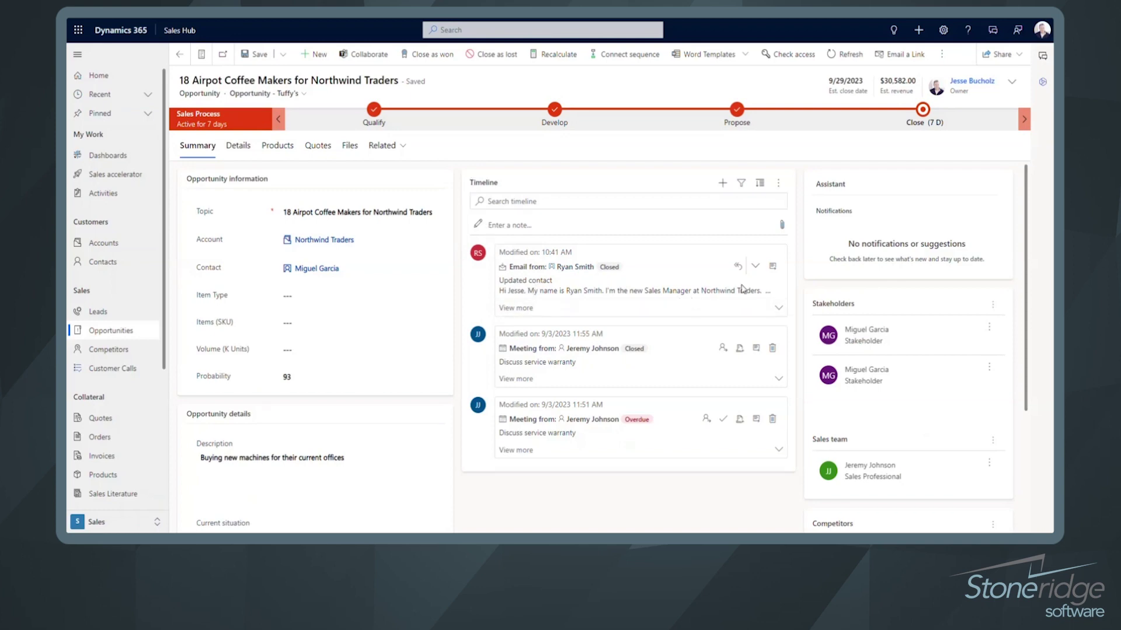
View Copilot's chat summary of the tracked Updated contact email record in Dynamics 365, then go back to Outlook.
click(773, 268)
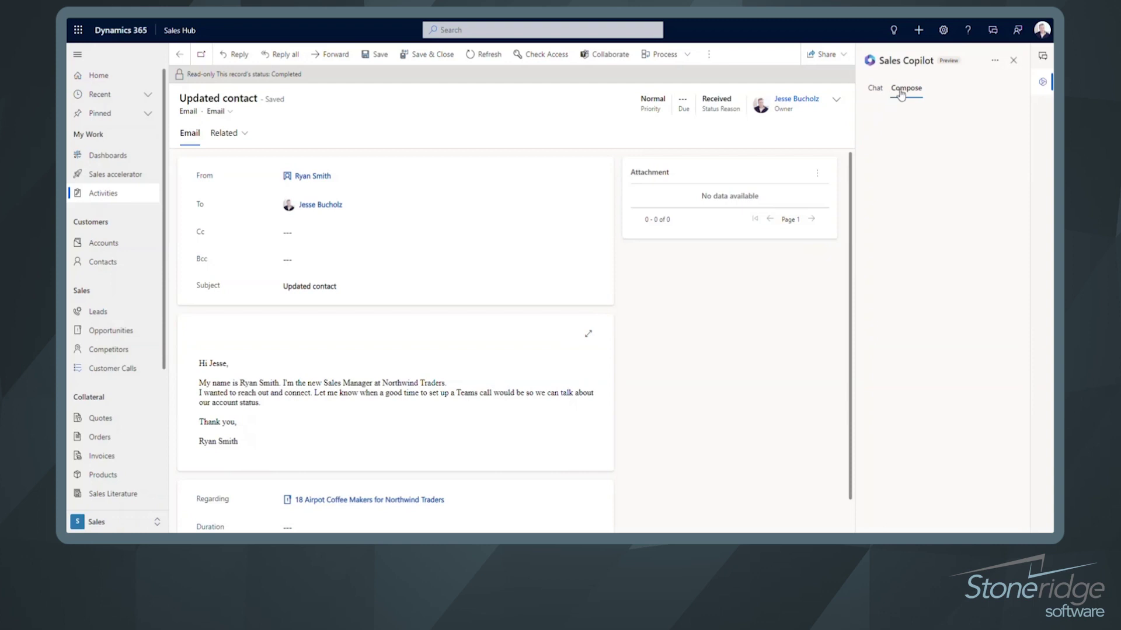
click(874, 92)
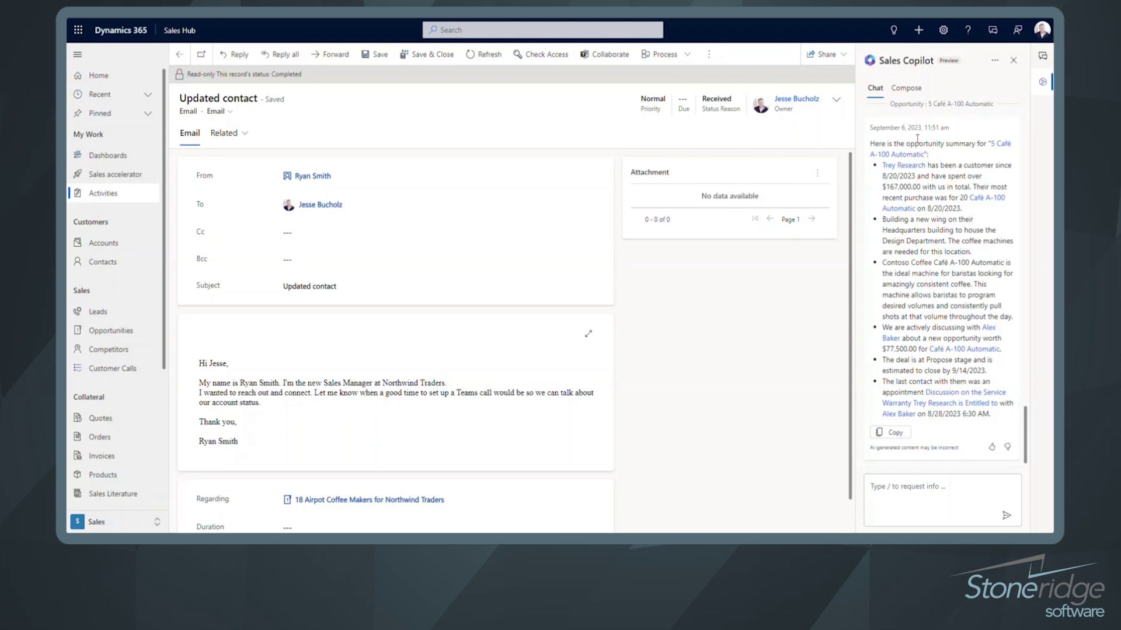
click(179, 57)
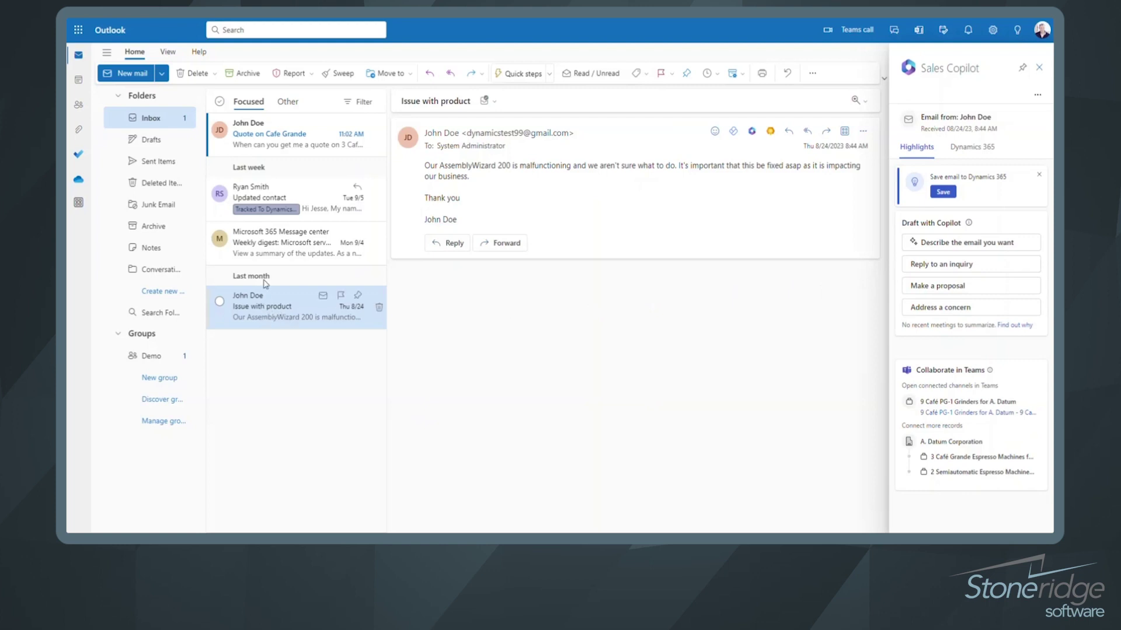
Open the Quote on Cafe Grande email to show its three A. Datum opportunities and account in Sales Copilot.
click(298, 145)
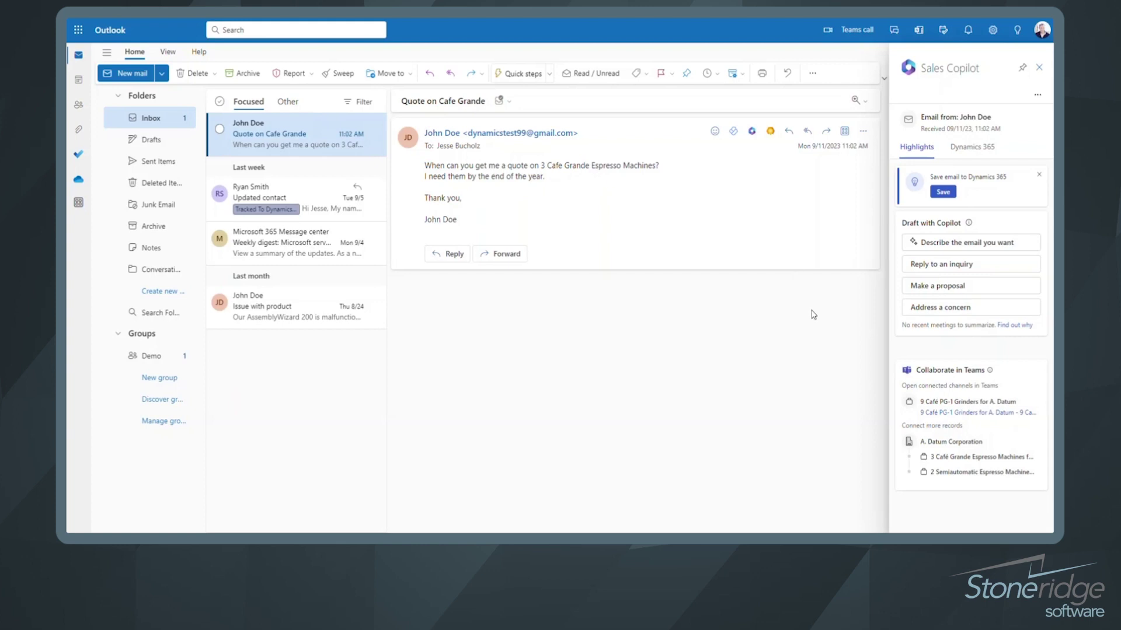
mouse_move(970, 460)
mouse_move(945, 438)
click(969, 150)
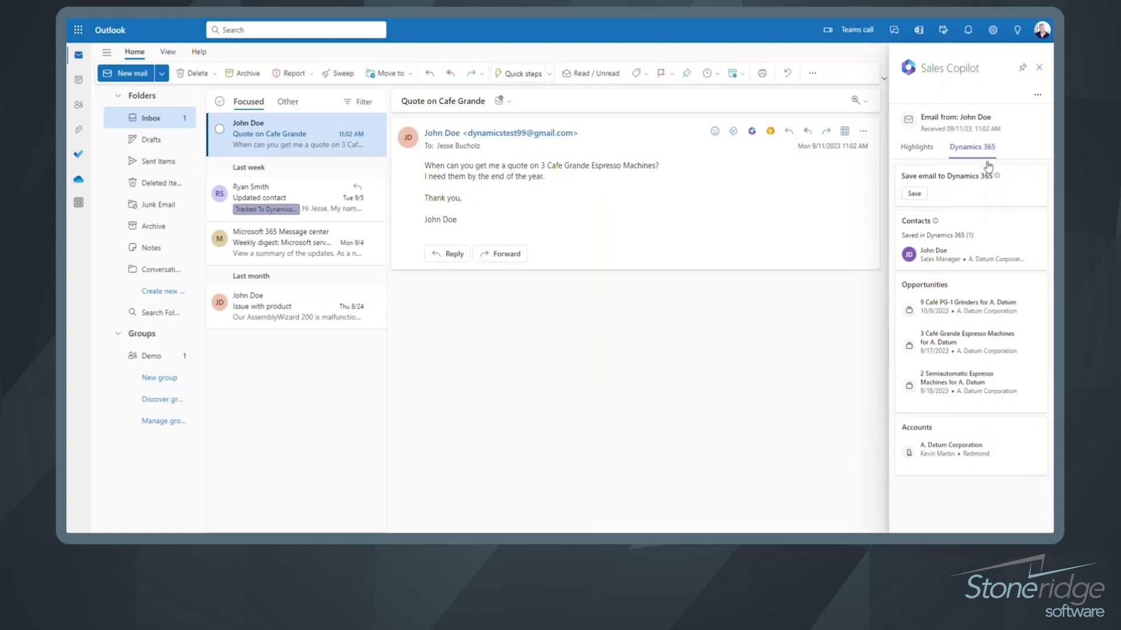
mouse_move(935, 264)
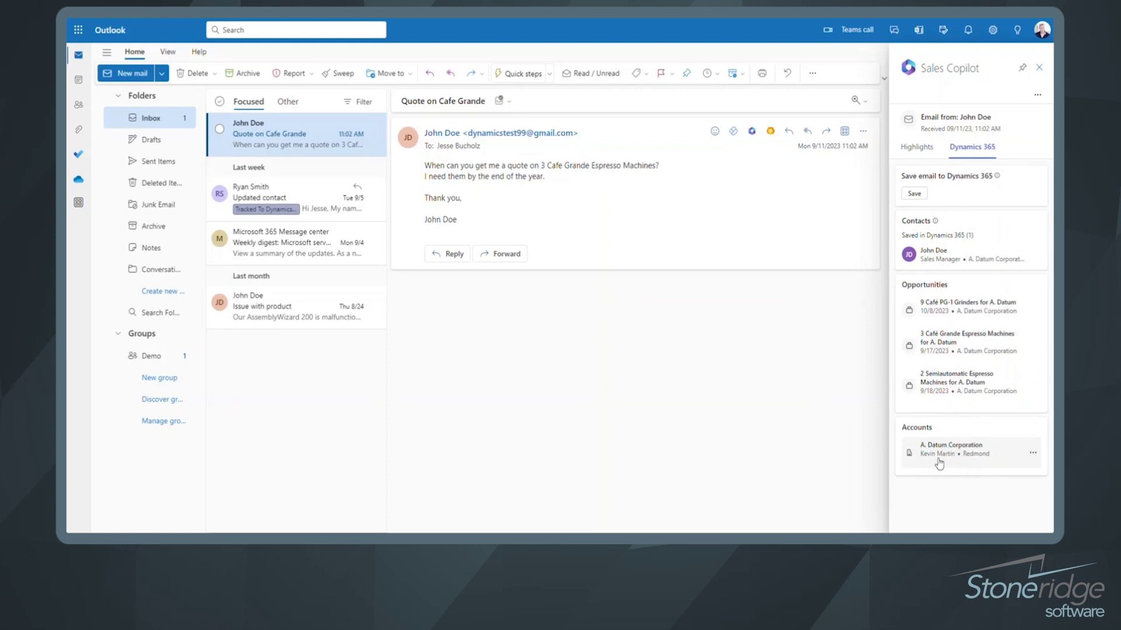
click(915, 148)
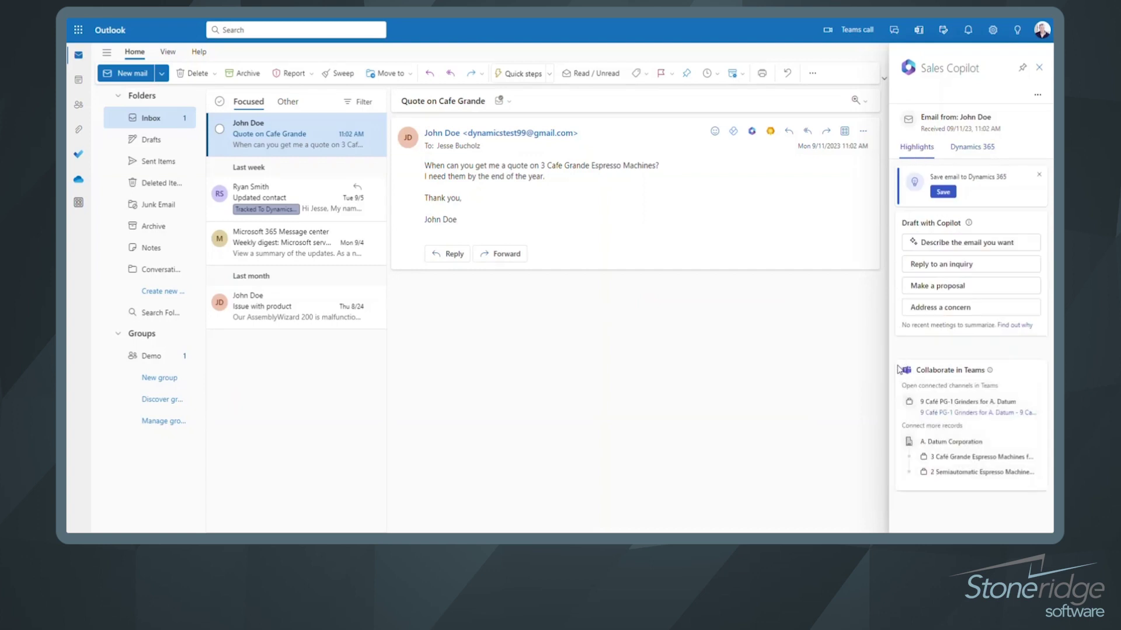
mouse_move(943, 453)
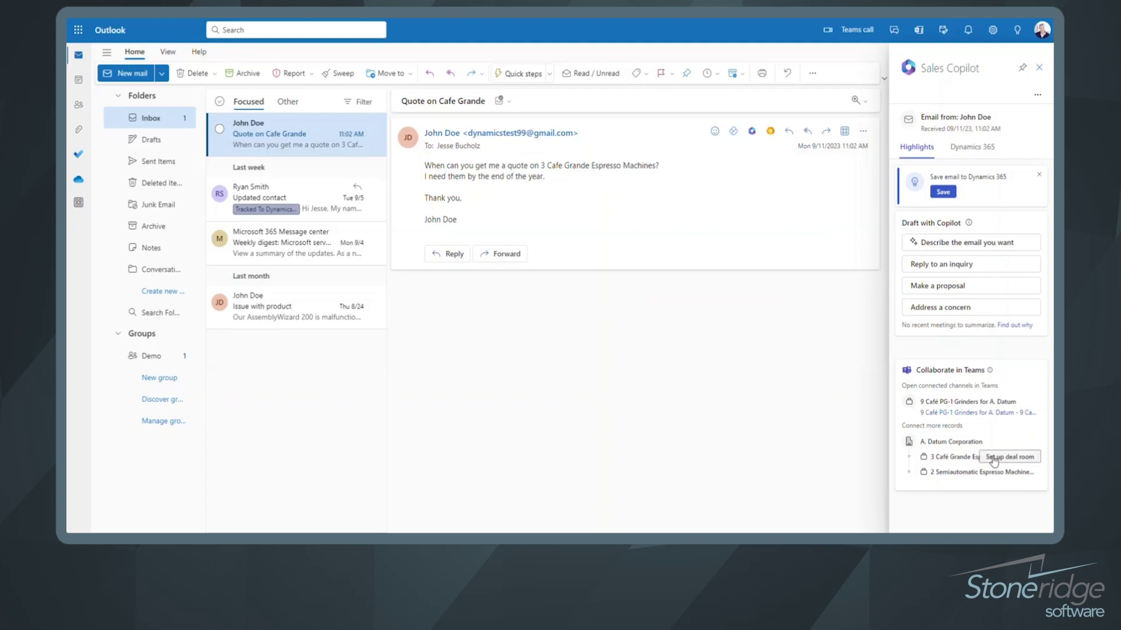
Set up a deal room channel in the existing Pre-Sales Team for the 3 Café Grande Espresso Machines opportunity.
click(1018, 463)
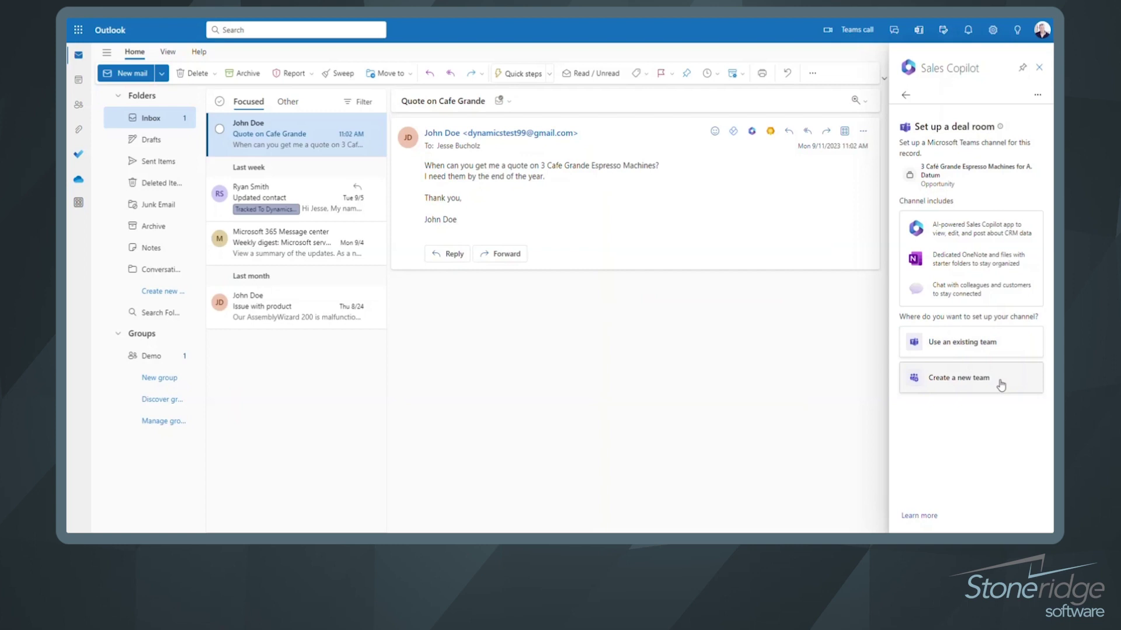
click(998, 347)
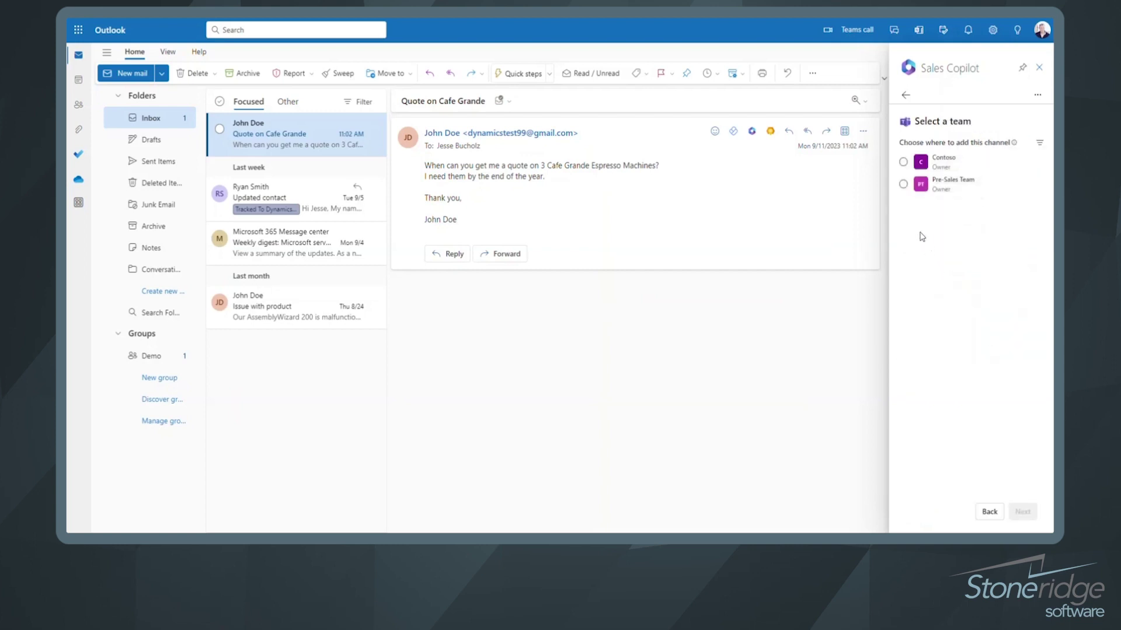
click(903, 184)
click(1023, 511)
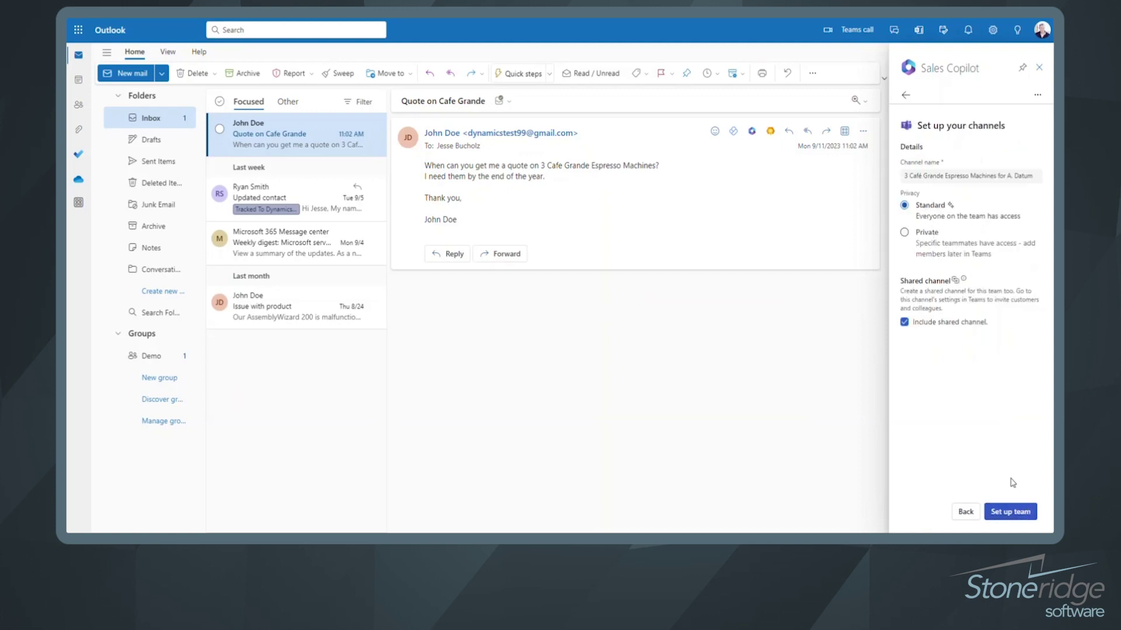
click(1016, 513)
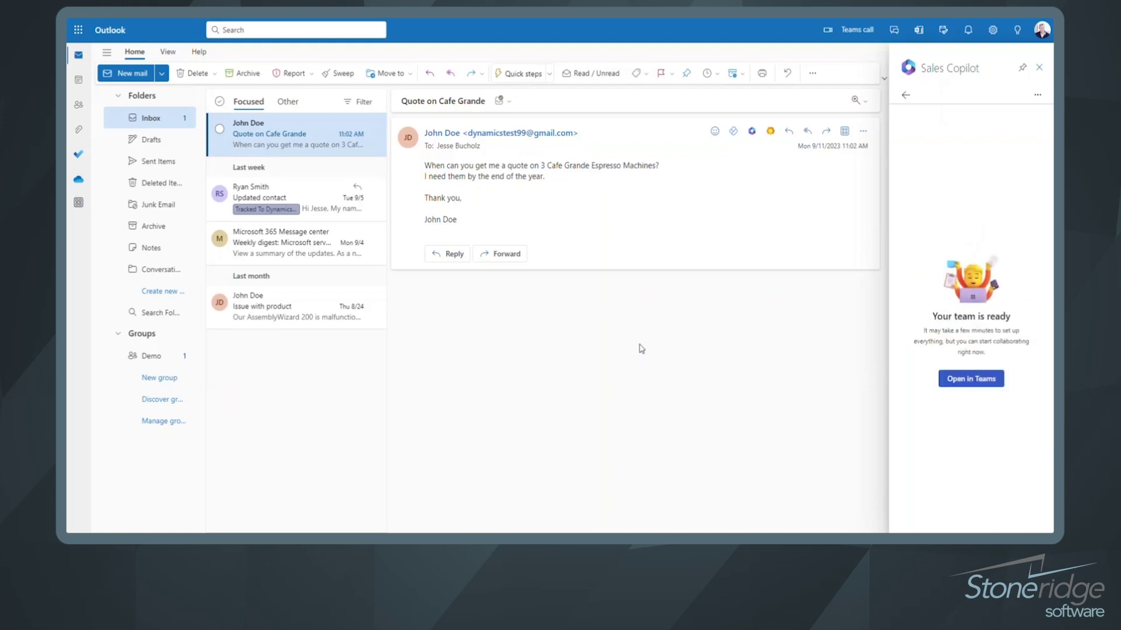
click(971, 379)
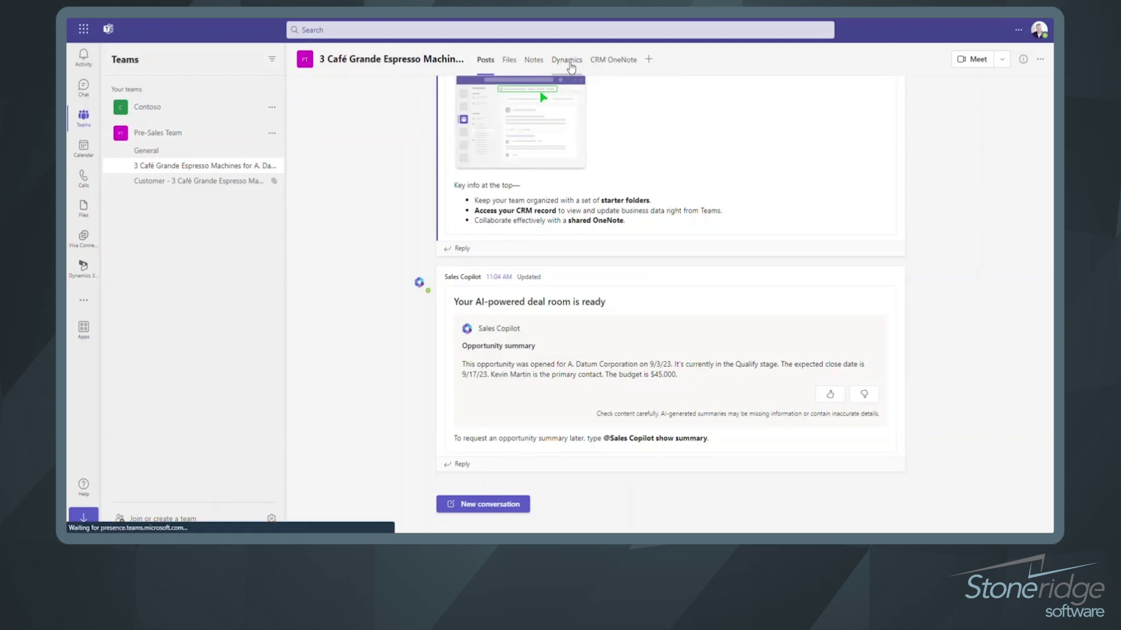
Check the linked opportunity on the deal room's Dynamics tab, then switch to the CRM OneNote tab.
click(575, 70)
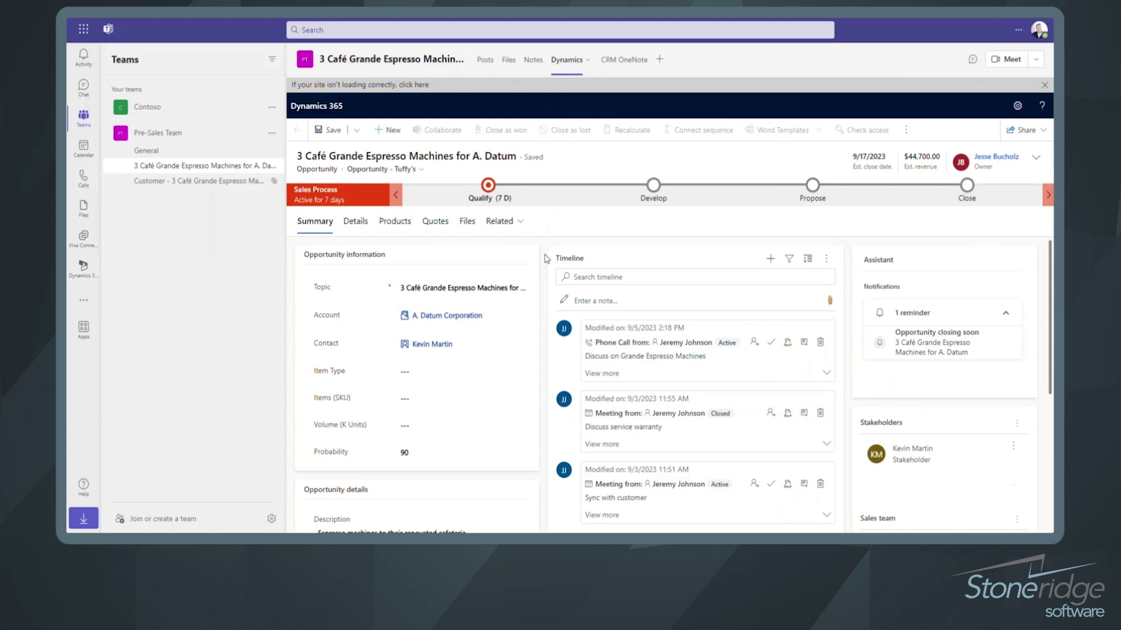
click(623, 62)
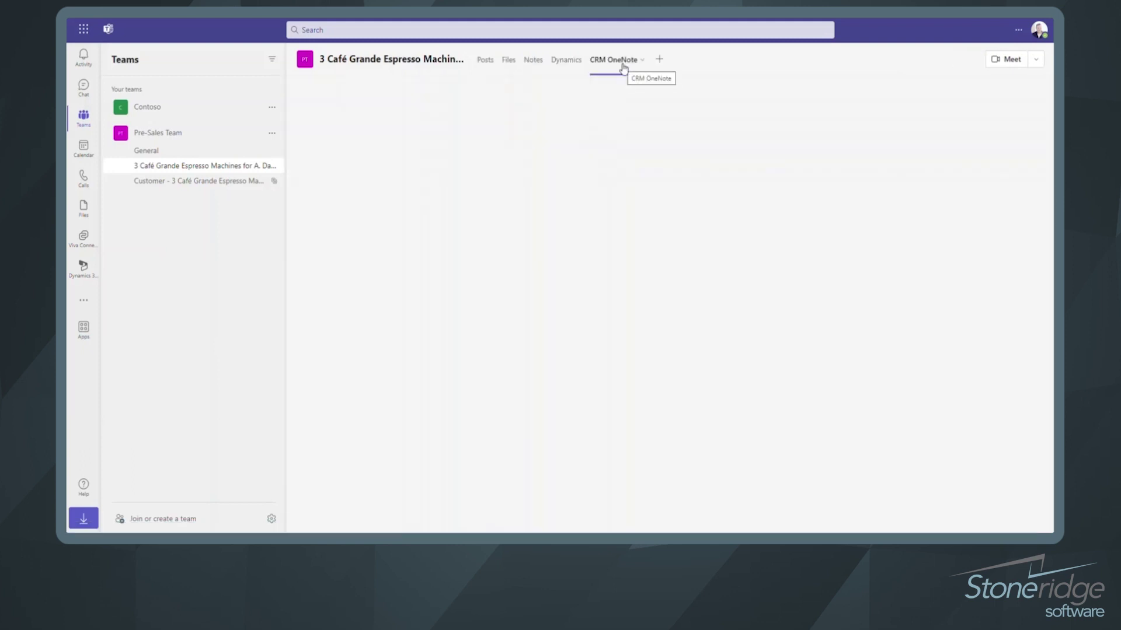